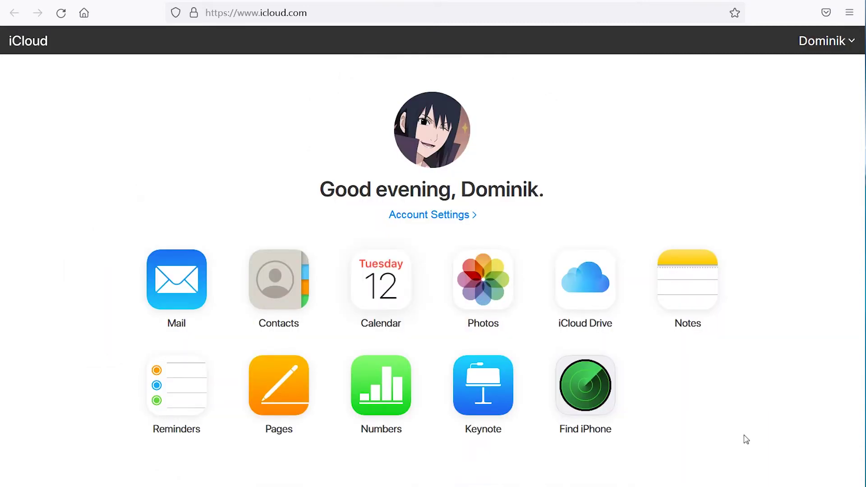
Choose the disabled iPhone from Find iPhone's All Devices list to reveal Play Sound, Lost Mode and Erase.
{"action": "left_click", "coordinate": [601, 384]}
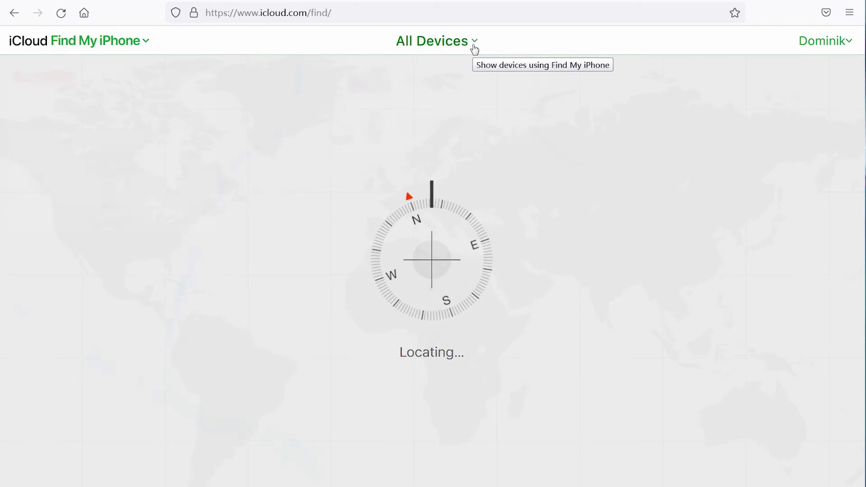
{"action": "left_click", "coordinate": [475, 49]}
{"action": "left_click", "coordinate": [429, 130]}
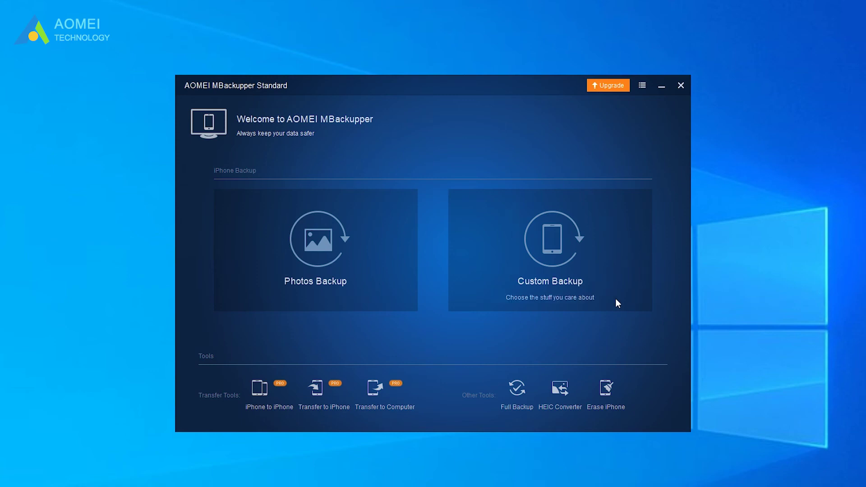
{"action": "left_click", "coordinate": [583, 285]}
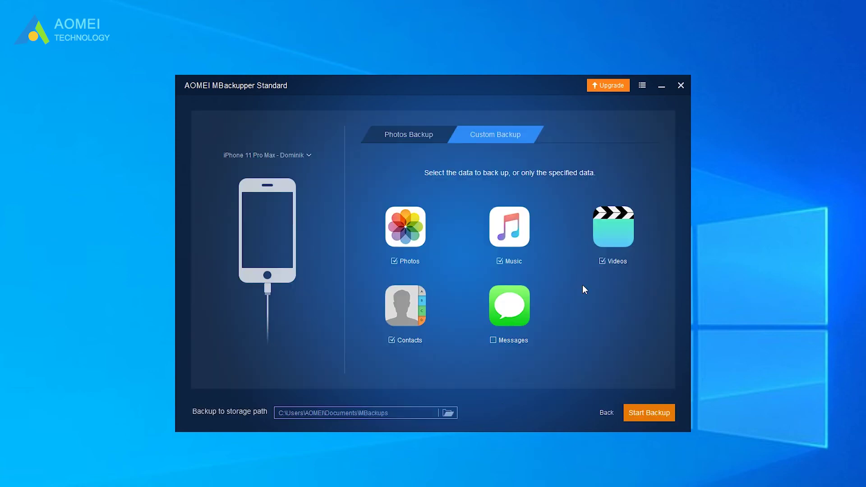
{"action": "left_click", "coordinate": [605, 412]}
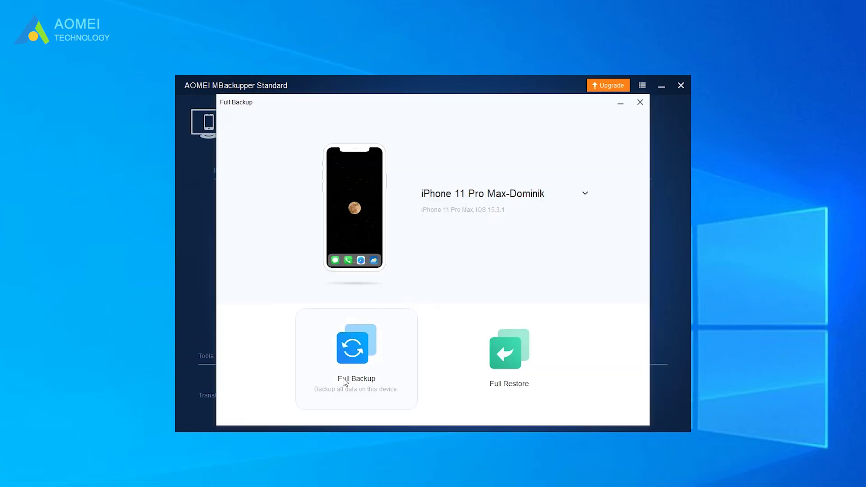
{"action": "left_click", "coordinate": [345, 380]}
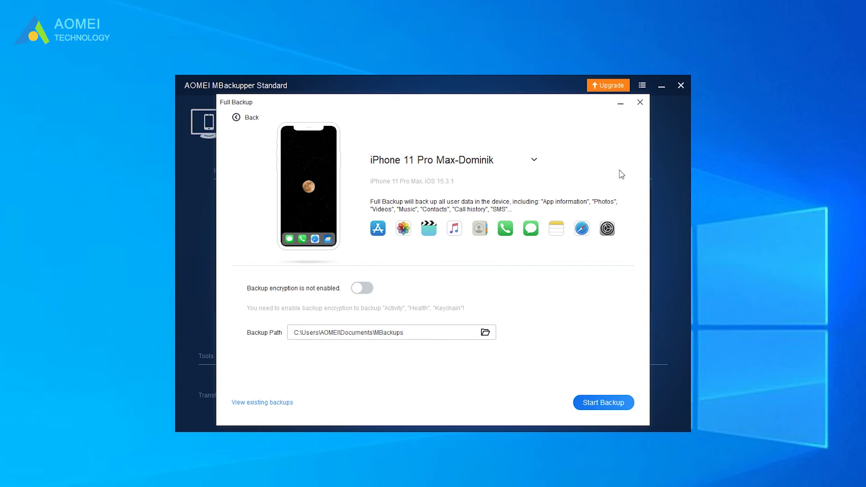
{"action": "left_click", "coordinate": [639, 102]}
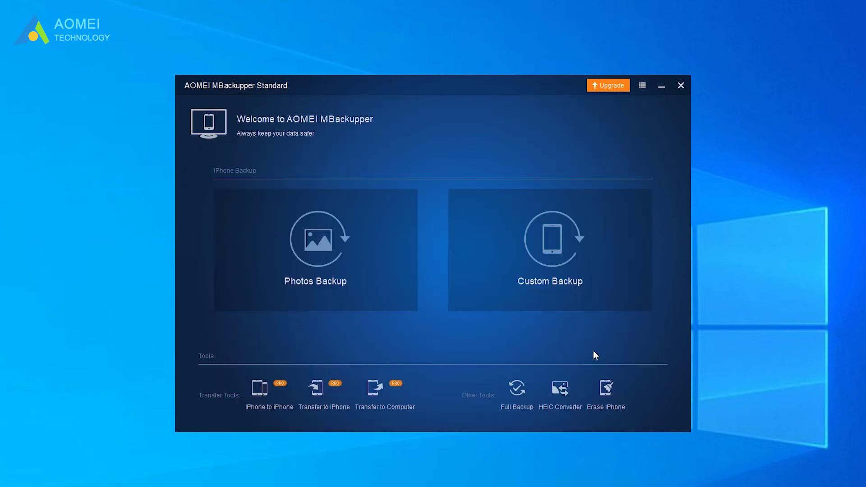
Start Erase iPhone from Other Tools, accept the data-loss consequences and confirm Yes to erase immediately.
{"action": "left_click", "coordinate": [602, 409]}
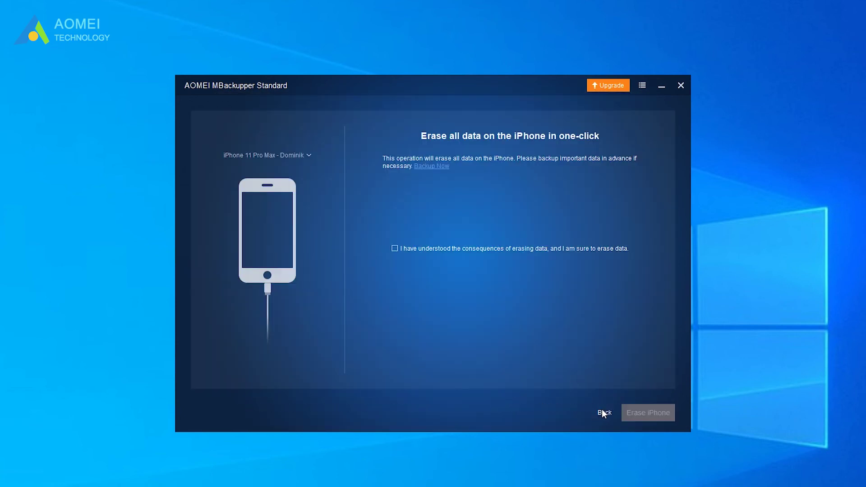
{"action": "left_click", "coordinate": [404, 248]}
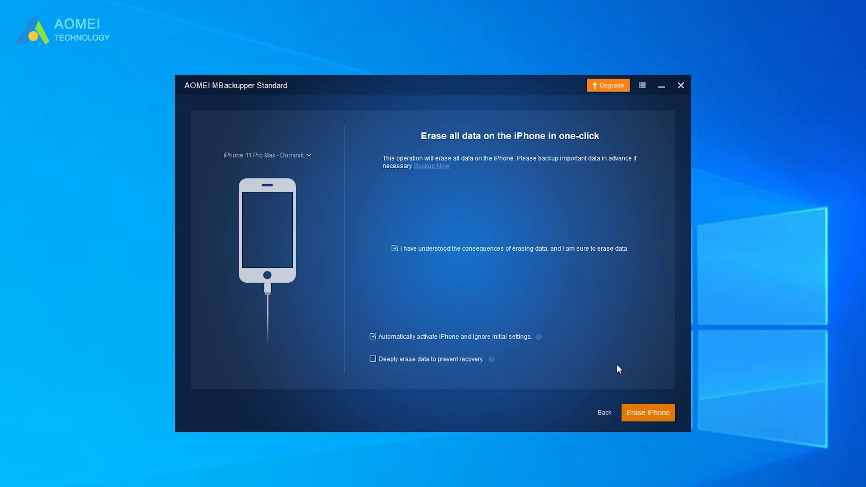
{"action": "left_click", "coordinate": [644, 419]}
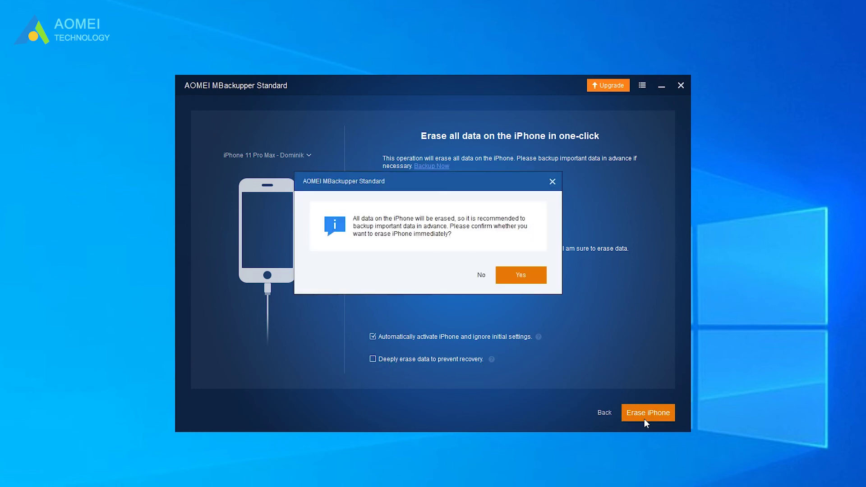
{"action": "left_click", "coordinate": [536, 274]}
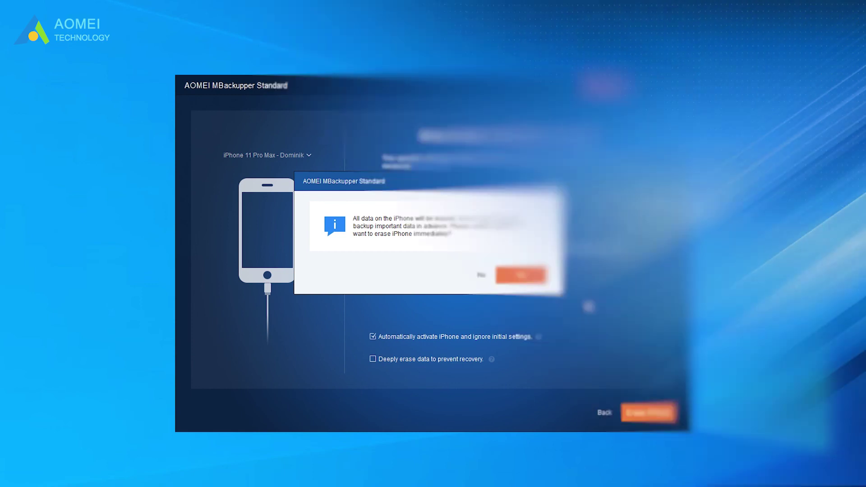